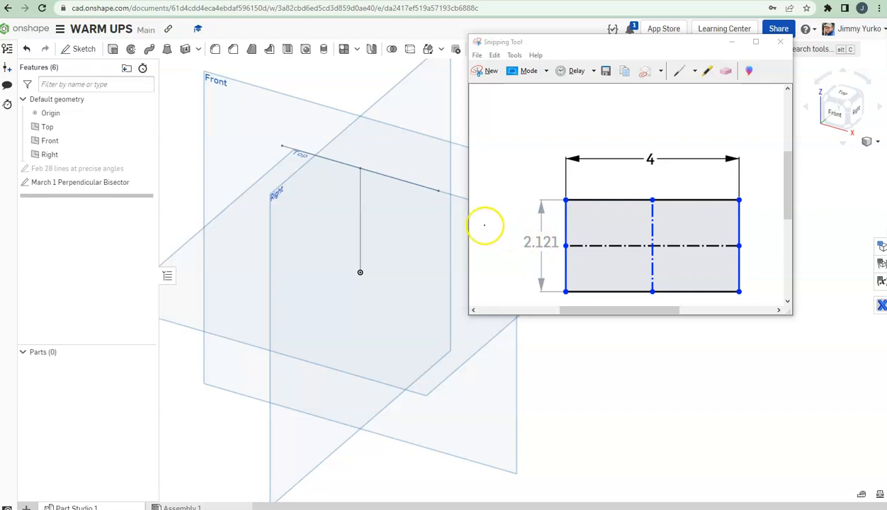
Hide the March 1 Perpendicular Bisector sketch and start a new sketch on the Front plane, viewed face-on.
{"action": "left_click", "coordinate": [145, 183]}
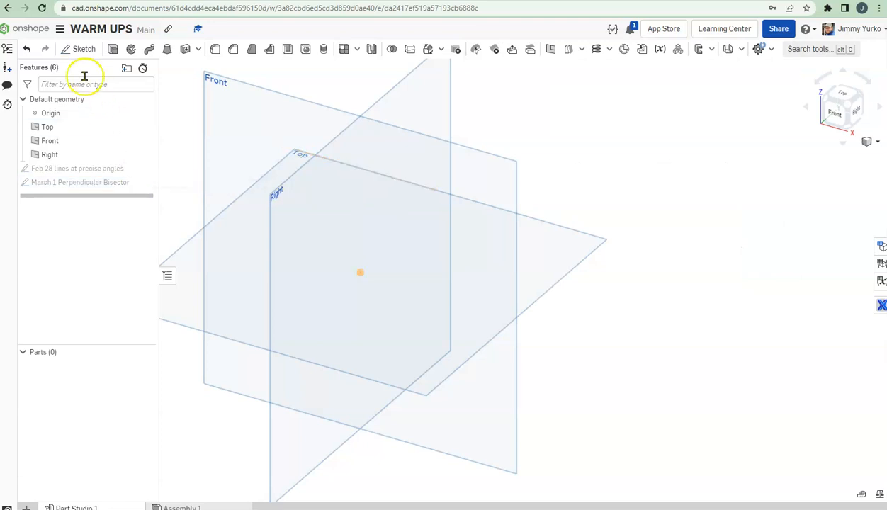
{"action": "left_click", "coordinate": [79, 49]}
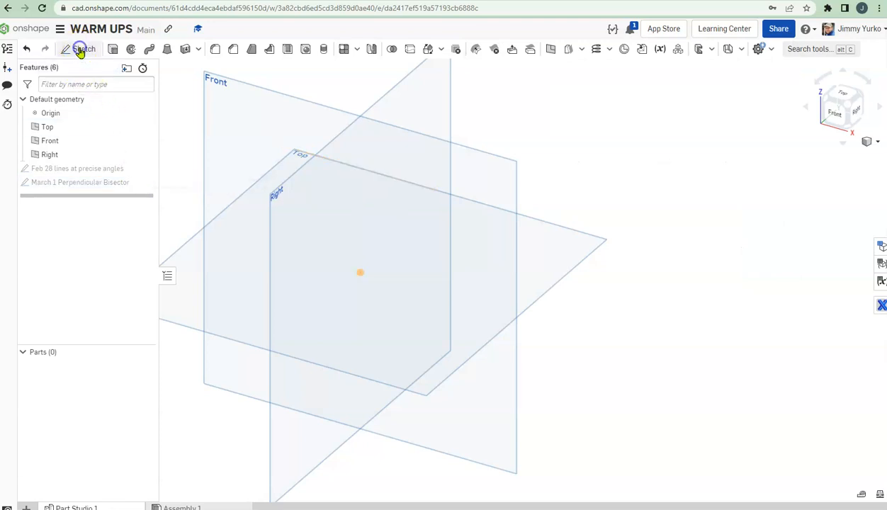
{"action": "left_click", "coordinate": [232, 85]}
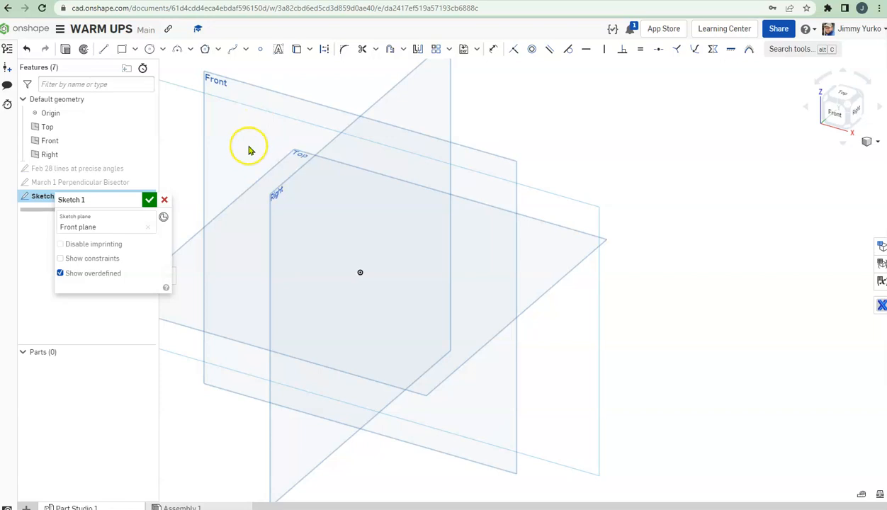
{"action": "key", "text": "n"}
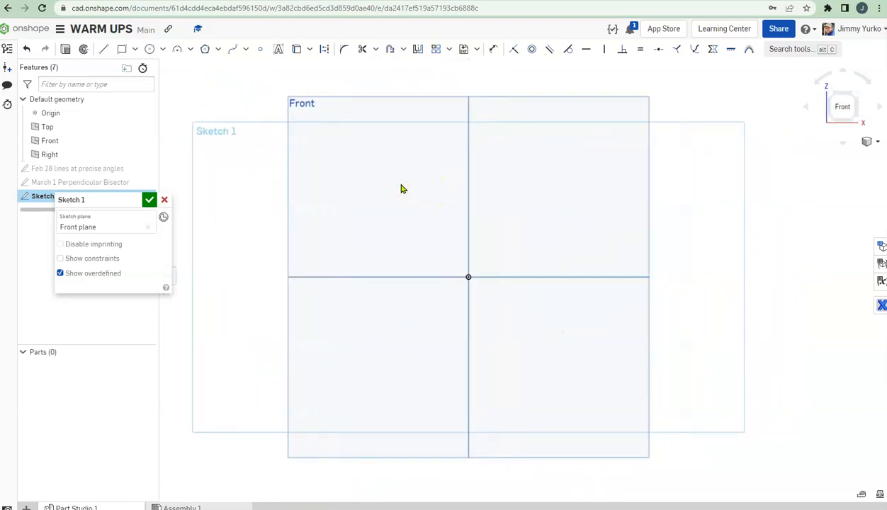
{"action": "middle_click_drag", "start_coordinate": [448, 204], "coordinate": [432, 195]}
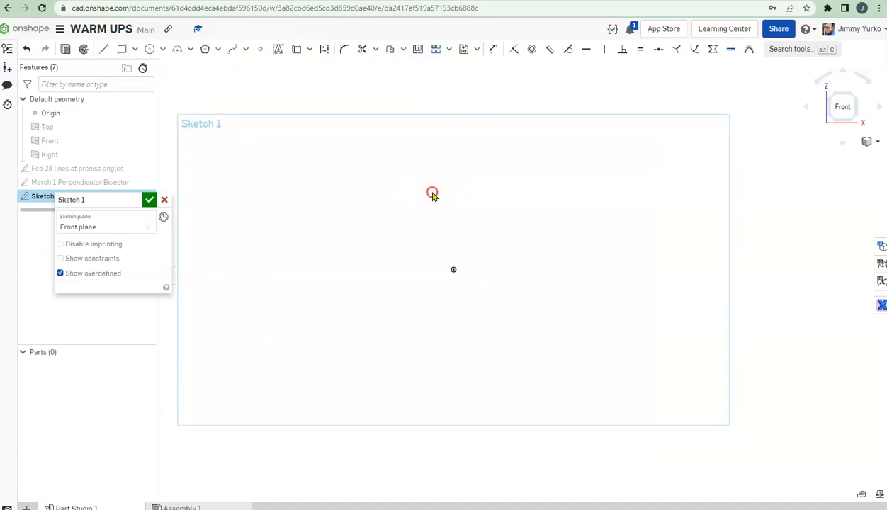
Draw a corner rectangle up and to the left from the origin, 4 in wide and 2 in high.
{"action": "left_click", "coordinate": [134, 51]}
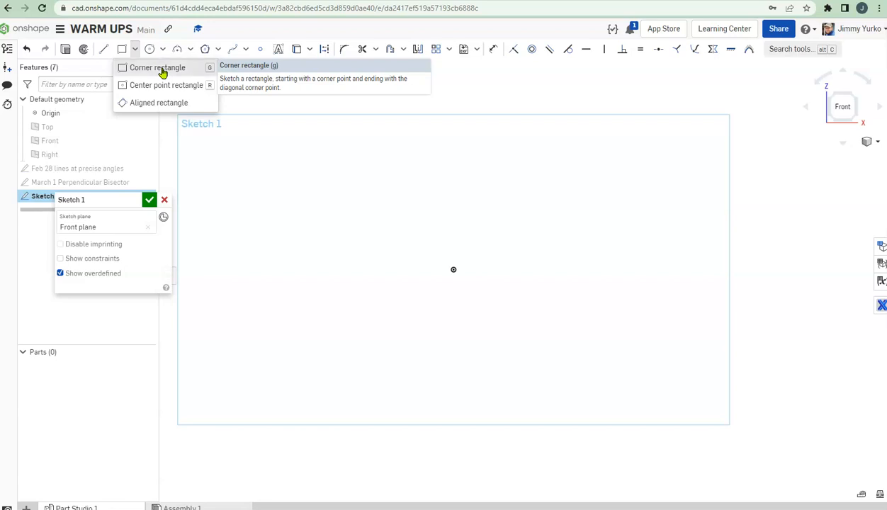
{"action": "left_click", "coordinate": [157, 68]}
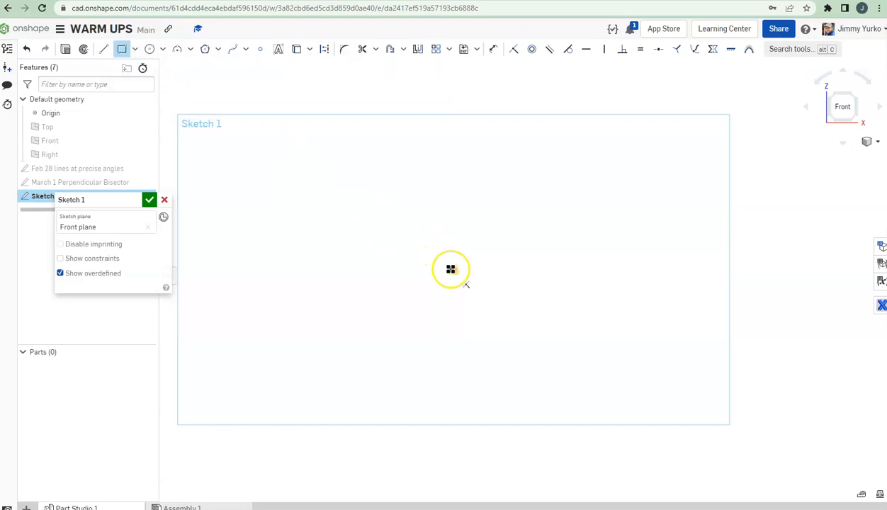
{"action": "left_click_drag", "start_coordinate": [453, 269], "coordinate": [233, 145]}
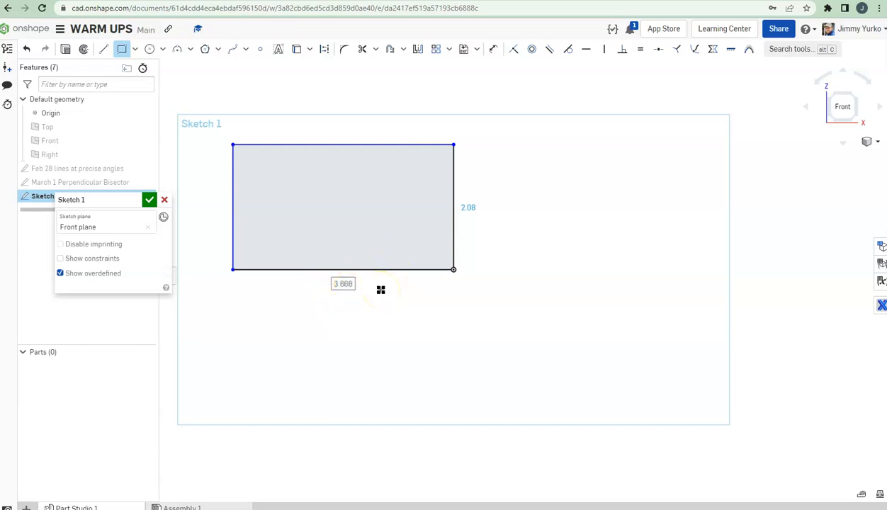
{"action": "type", "text": "4"}
{"action": "key", "text": "Tab"}
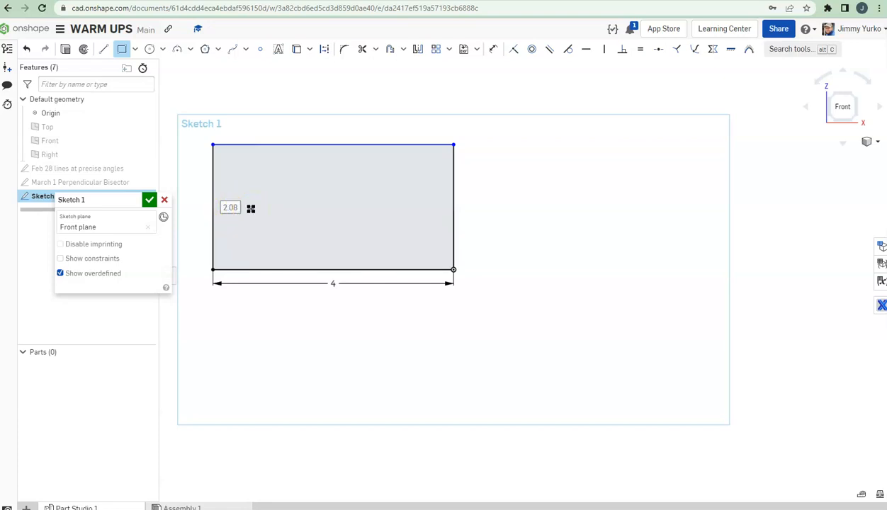
{"action": "double_click", "coordinate": [251, 208]}
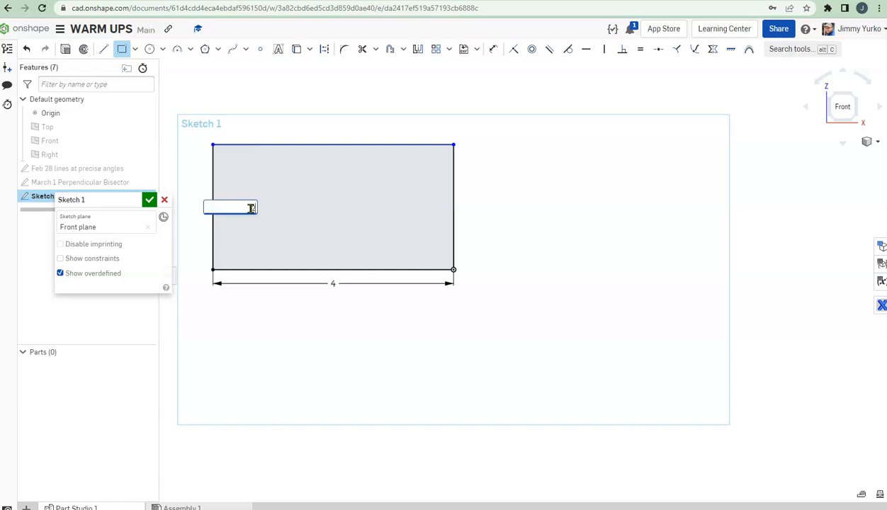
{"action": "type", "text": "2"}
{"action": "key", "text": "Return"}
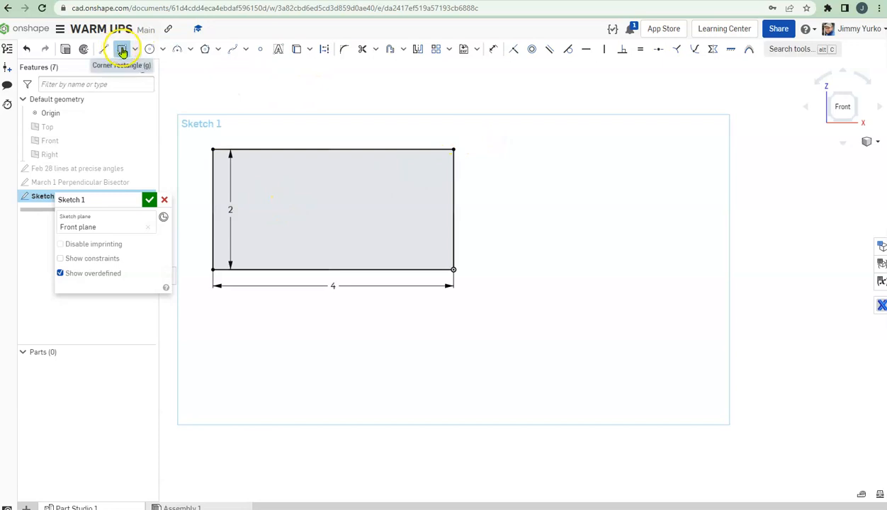
{"action": "left_click", "coordinate": [122, 51]}
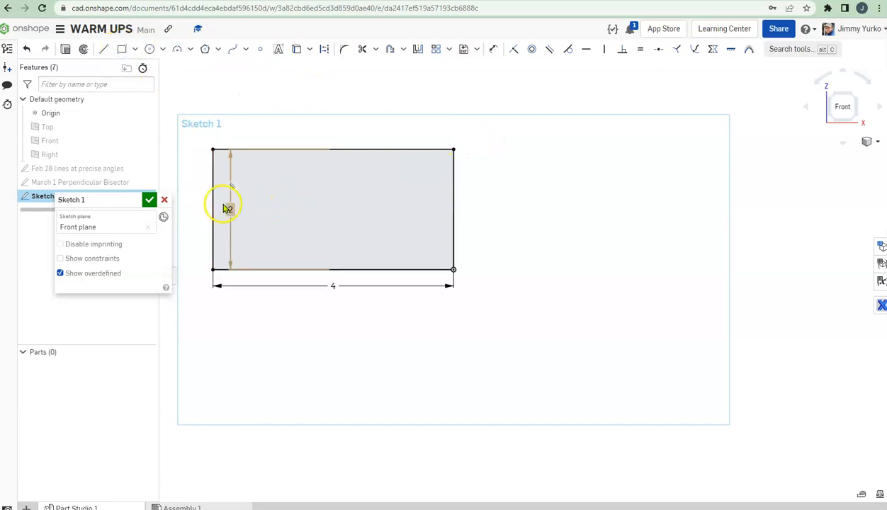
Move the height dimension outside the rectangle's left edge and tidy the width dimension just below the bottom edge.
{"action": "left_click_drag", "start_coordinate": [231, 207], "coordinate": [201, 205]}
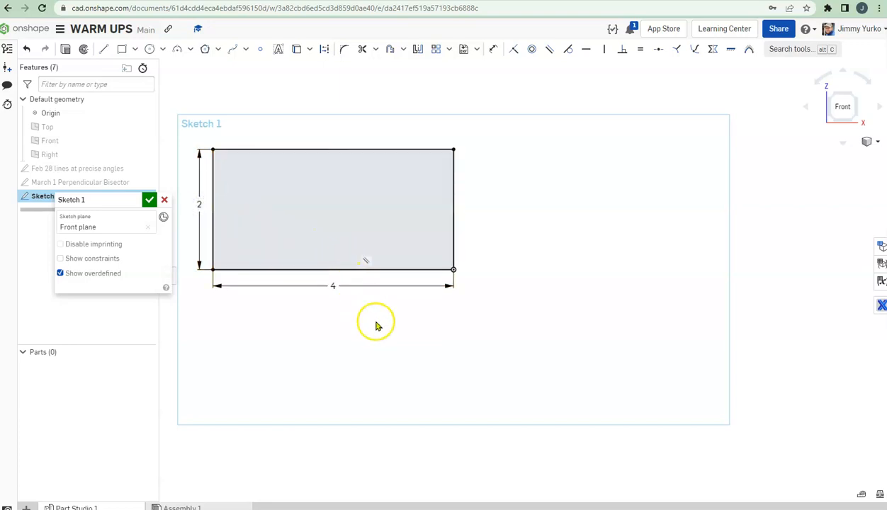
{"action": "left_click_drag", "start_coordinate": [333, 286], "coordinate": [335, 283]}
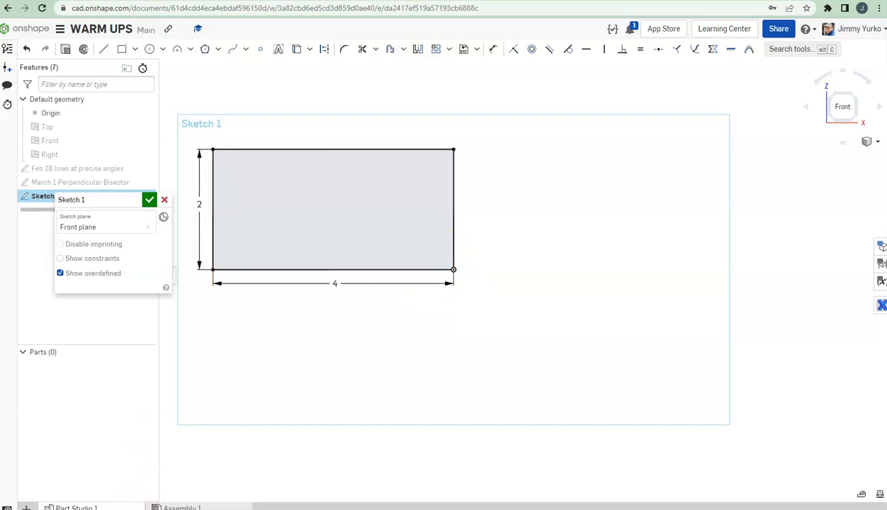
Check the reference drawing and draw a vertical line from the midpoint of the rectangle's top edge to the midpoint of its bottom edge.
{"action": "left_click", "coordinate": [135, 508]}
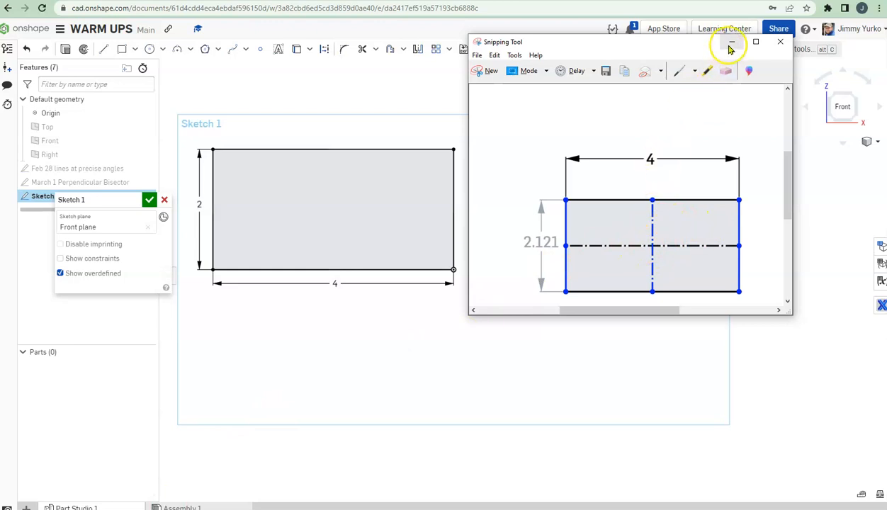
{"action": "left_click", "coordinate": [103, 48]}
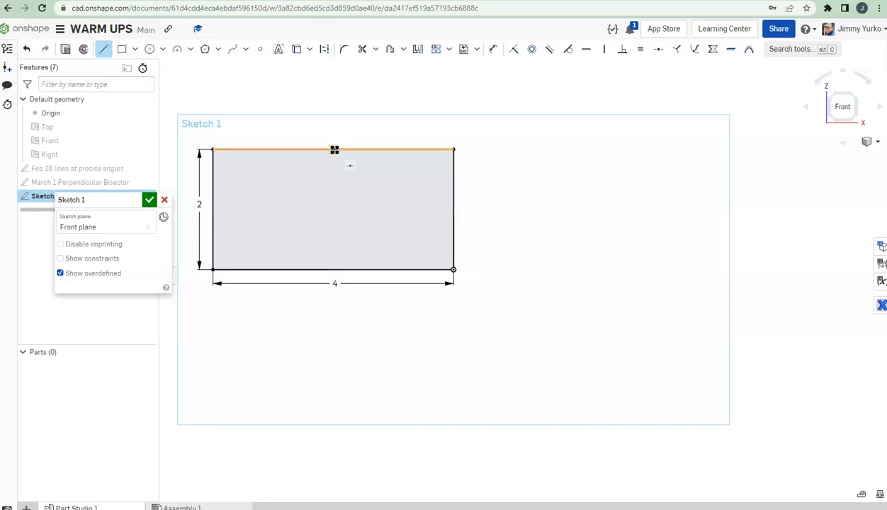
{"action": "left_click_drag", "start_coordinate": [334, 150], "coordinate": [333, 269]}
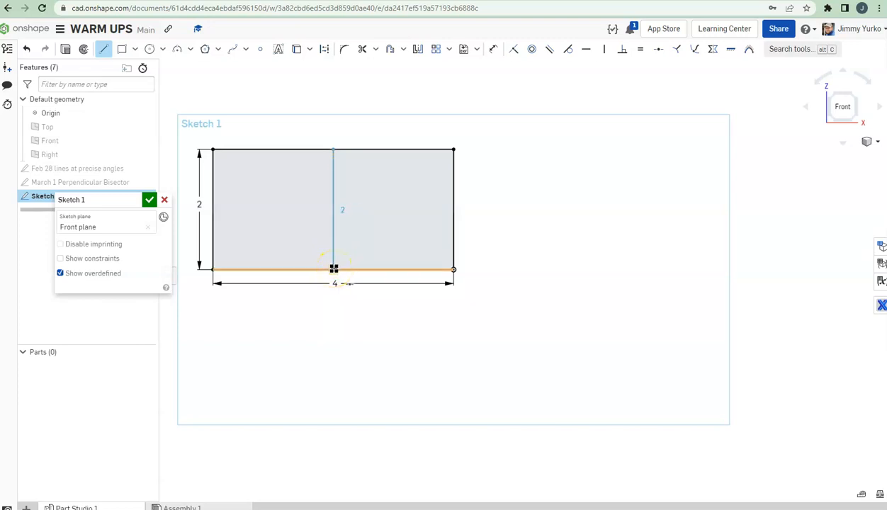
{"action": "left_click_drag", "start_coordinate": [334, 269], "coordinate": [376, 222]}
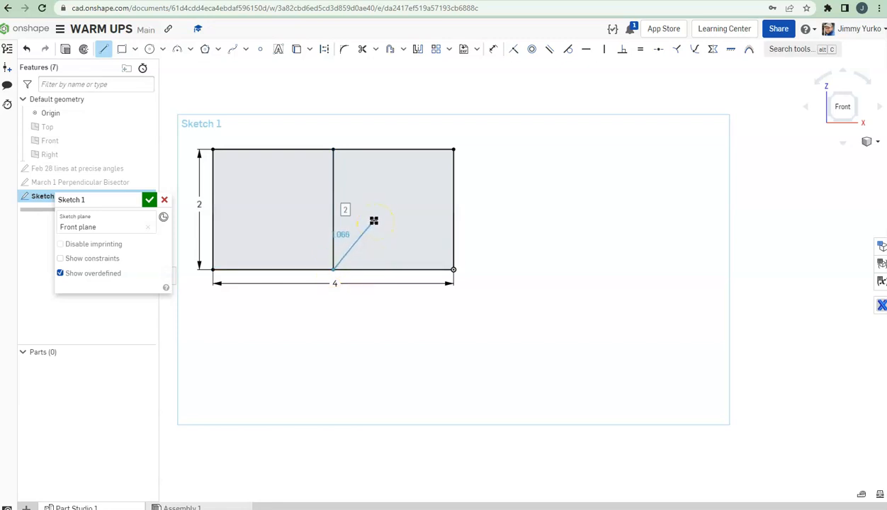
{"action": "left_click_drag", "start_coordinate": [374, 221], "coordinate": [394, 211]}
{"action": "key", "text": "Escape"}
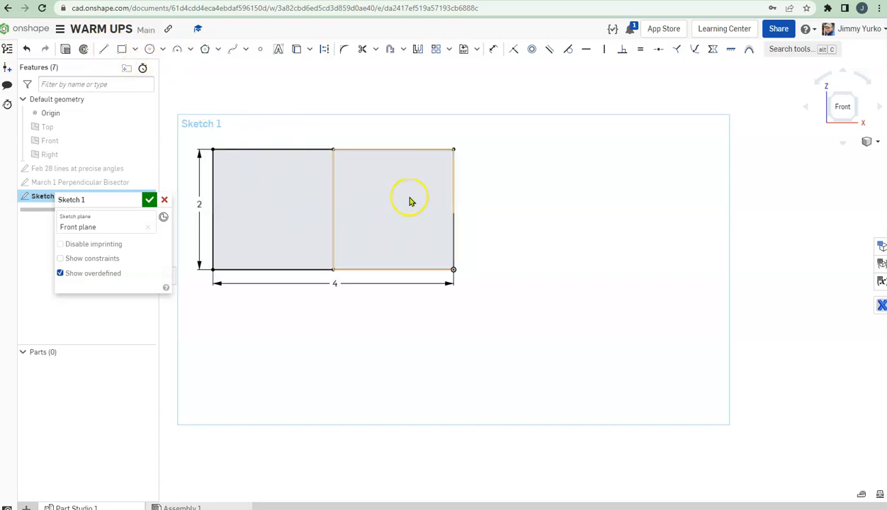
Draw a horizontal line from the midpoint of the rectangle's left edge to the midpoint of its right edge.
{"action": "key", "text": "l"}
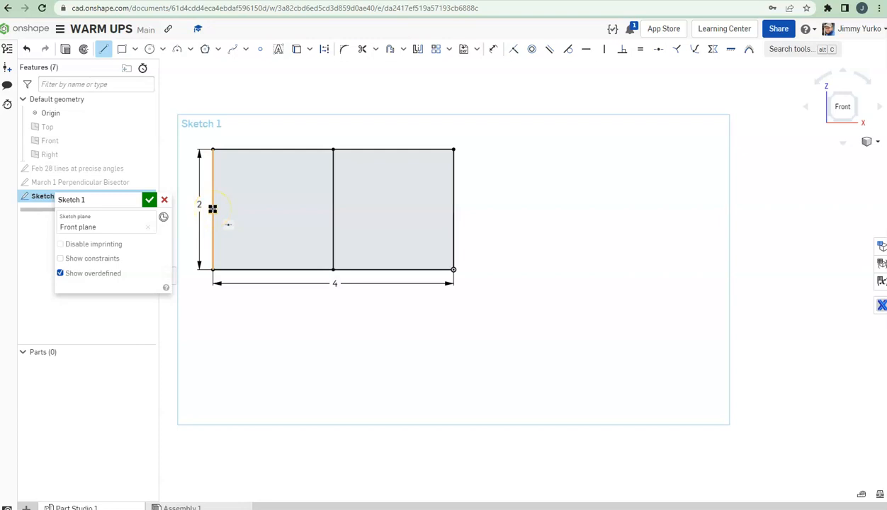
{"action": "mouse_move", "coordinate": [213, 209]}
{"action": "left_mouse_down"}
{"action": "mouse_move", "coordinate": [439, 208]}
{"action": "mouse_move", "coordinate": [492, 226]}
{"action": "left_mouse_up"}
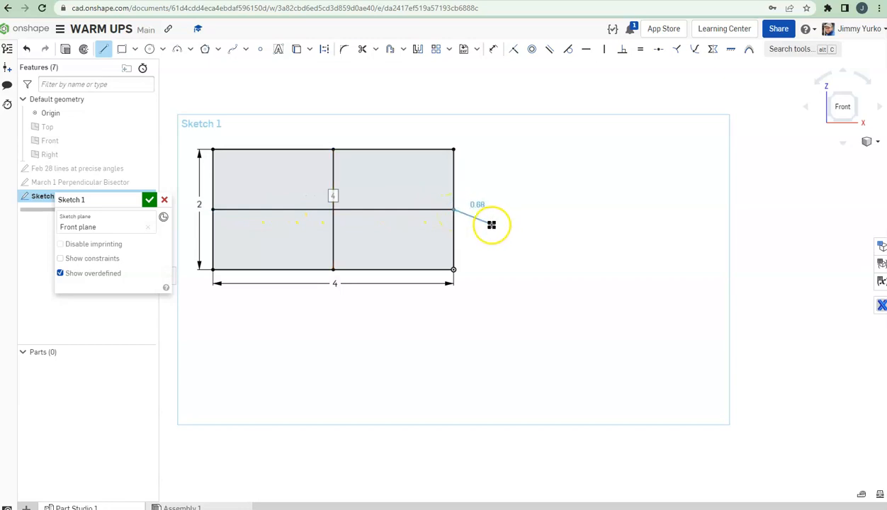
{"action": "key", "text": "Escape"}
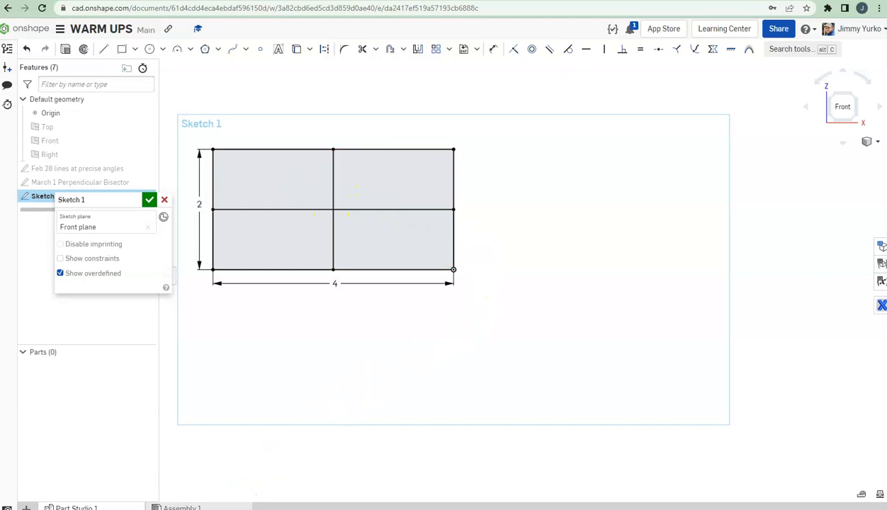
Compare with the reference drawing and convert the vertical and horizontal midlines to construction lines.
{"action": "key", "text": "alt+Tab"}
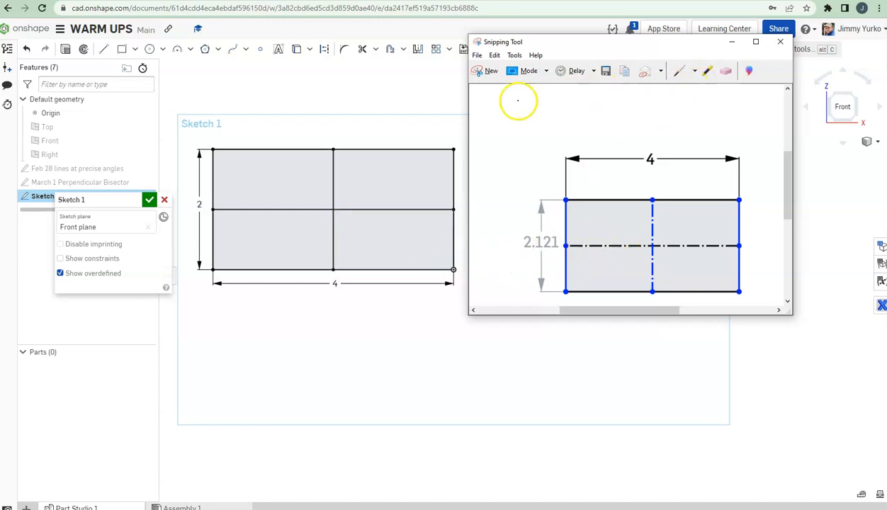
{"action": "left_click", "coordinate": [334, 189]}
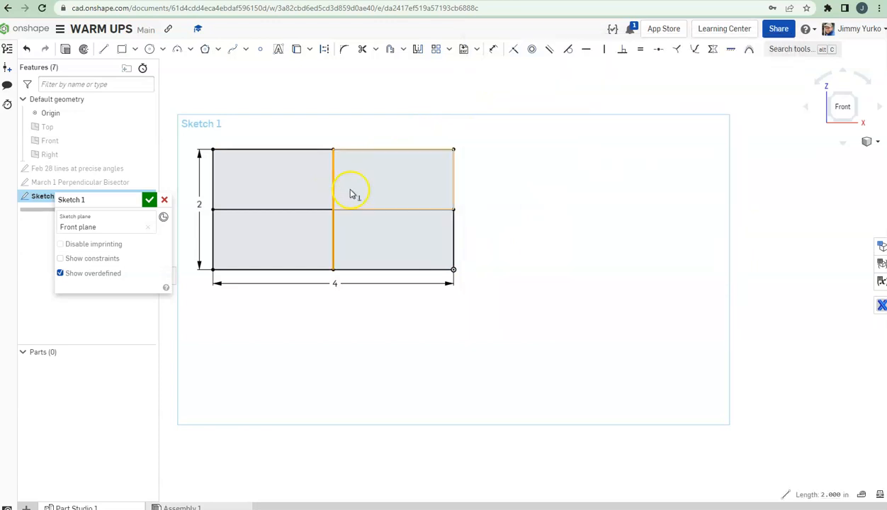
{"action": "left_click", "coordinate": [362, 210]}
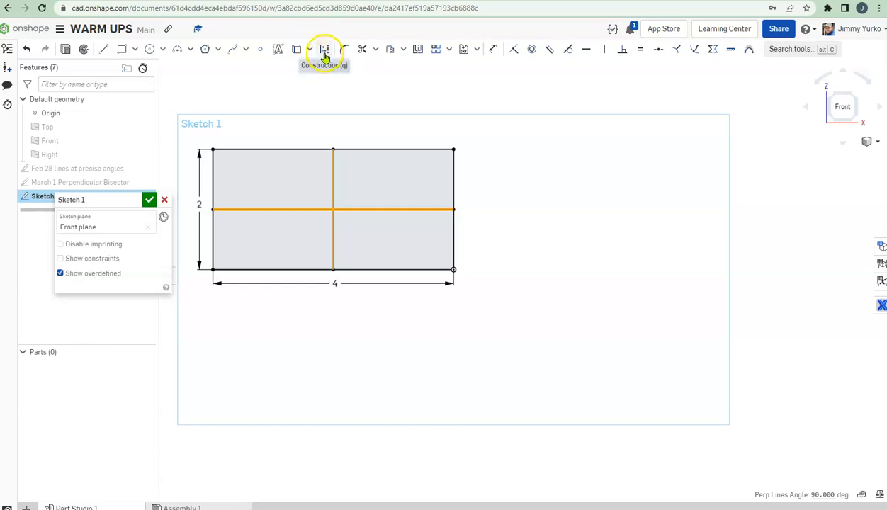
{"action": "left_click", "coordinate": [325, 55]}
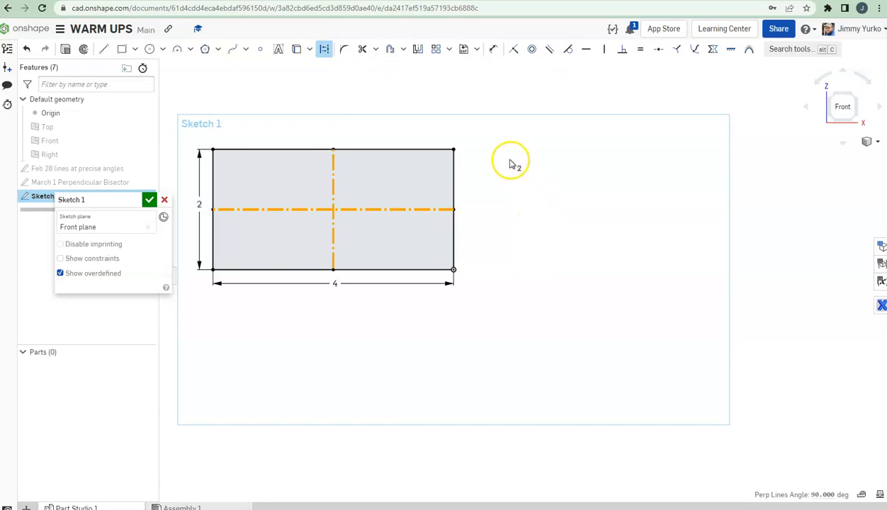
{"action": "left_click", "coordinate": [323, 54]}
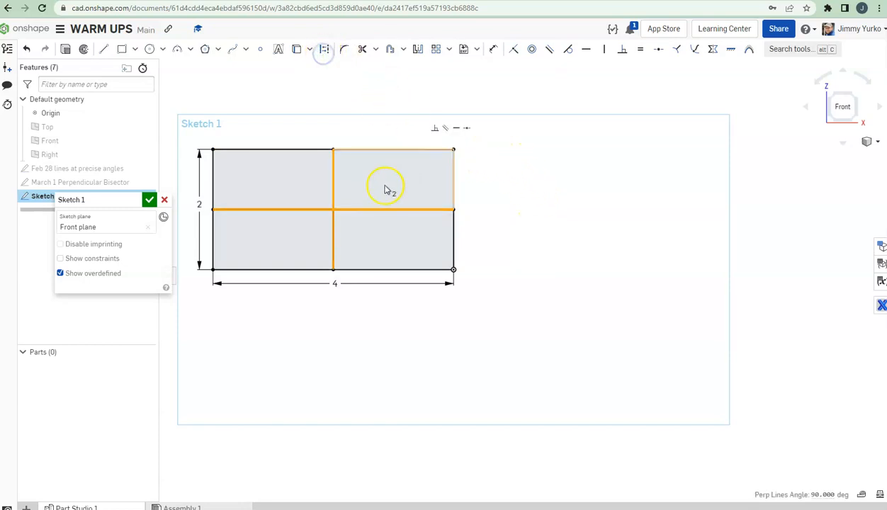
{"action": "left_click", "coordinate": [325, 51]}
{"action": "left_click", "coordinate": [482, 136]}
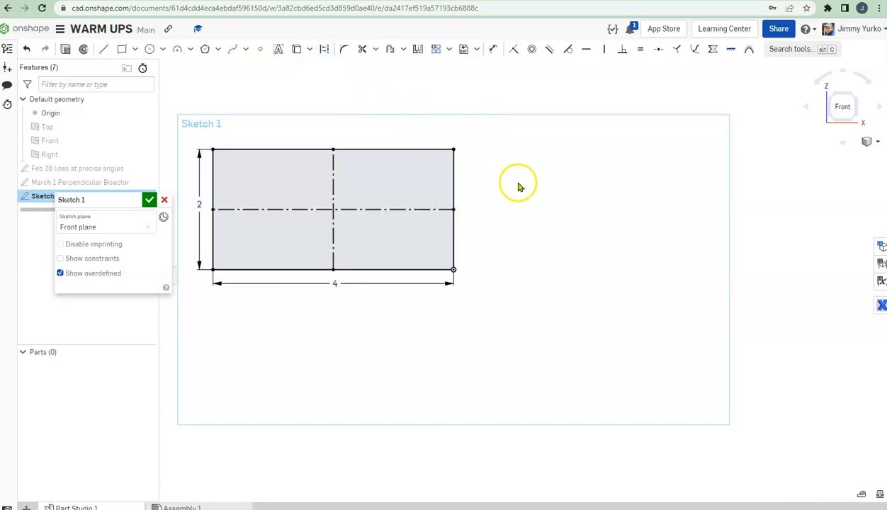
{"action": "middle_click_drag", "start_coordinate": [460, 221], "coordinate": [530, 195]}
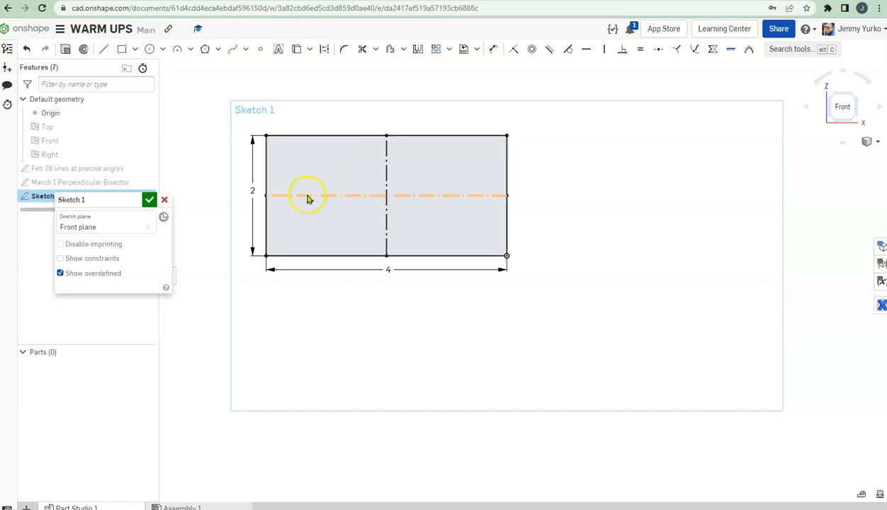